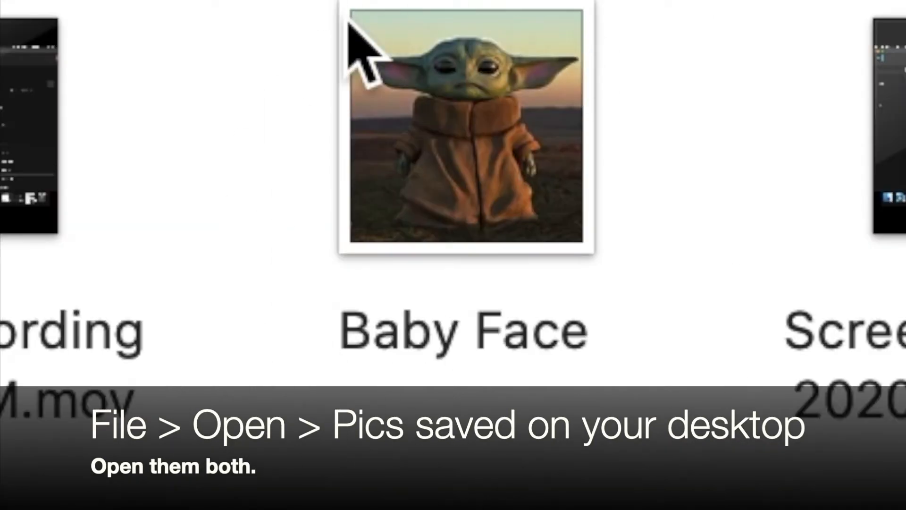
# - Open the Pete Onstage and Baby Face images saved on the desktop
pyautogui.click(404, 163)
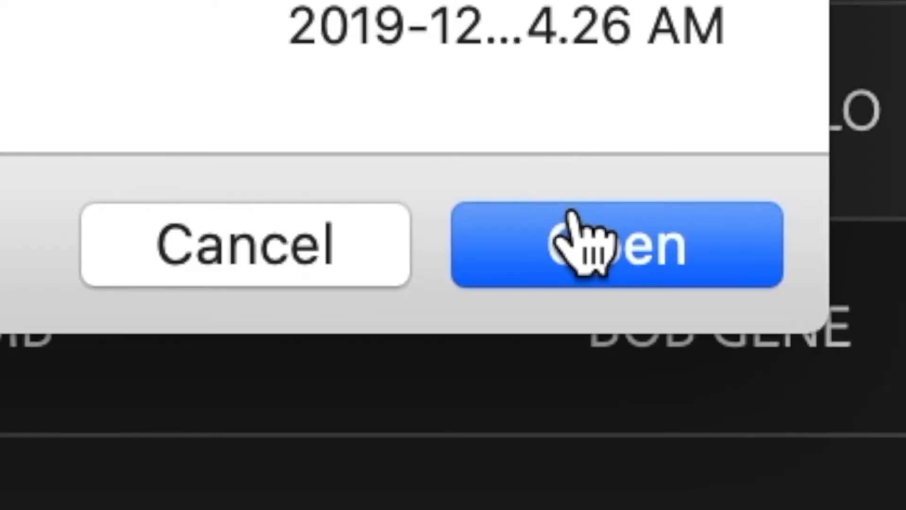
pyautogui.click(586, 242)
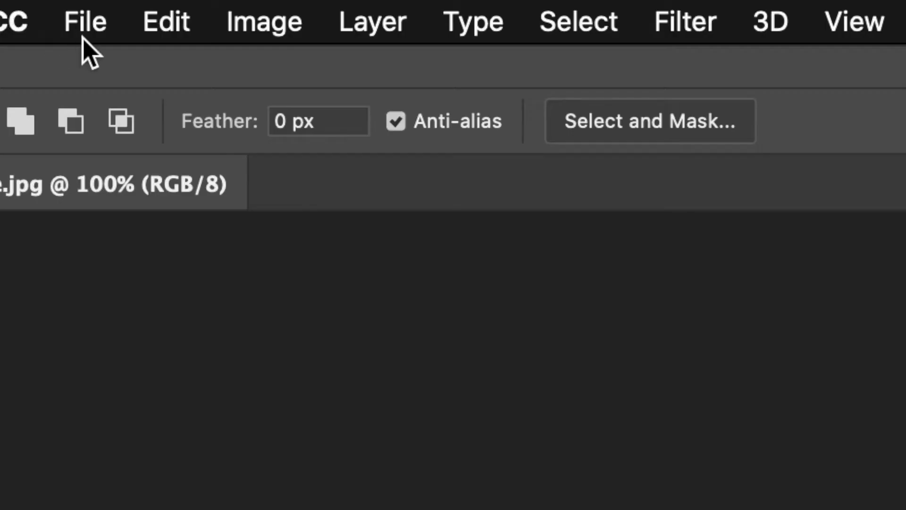
pyautogui.click(89, 21)
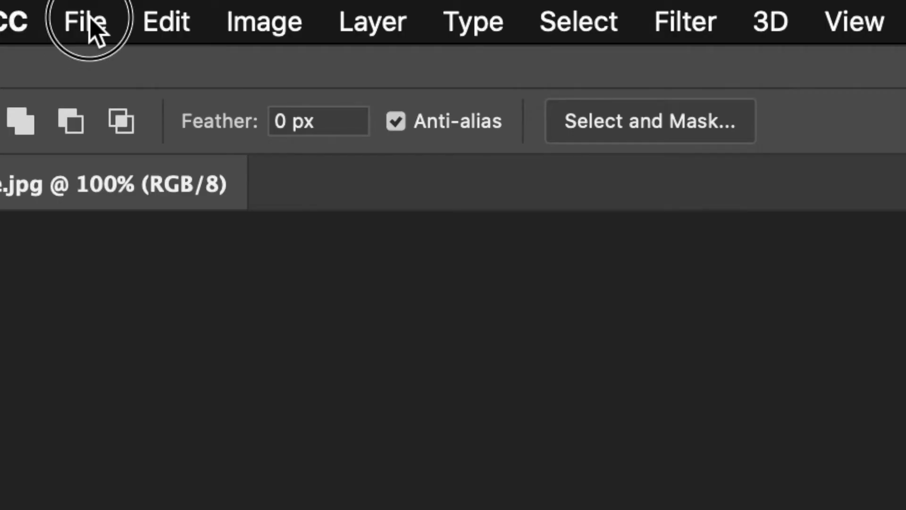
pyautogui.click(134, 116)
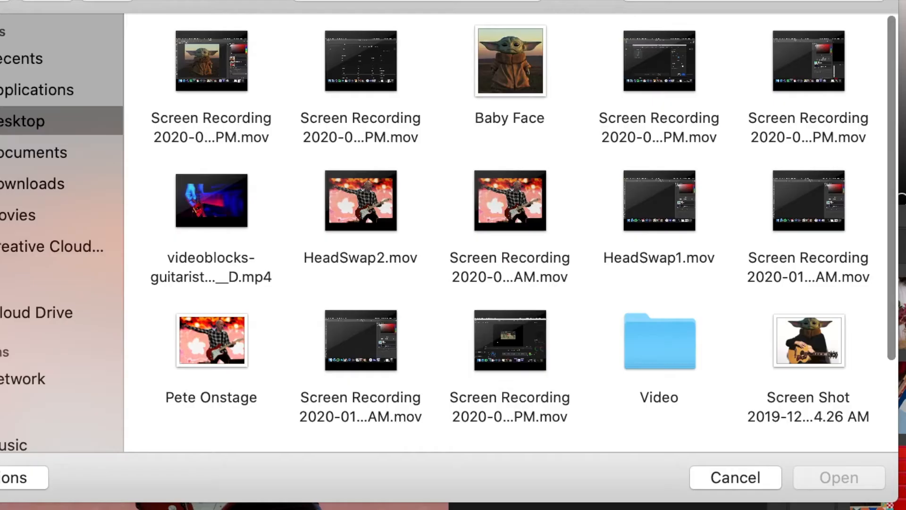
pyautogui.click(513, 71)
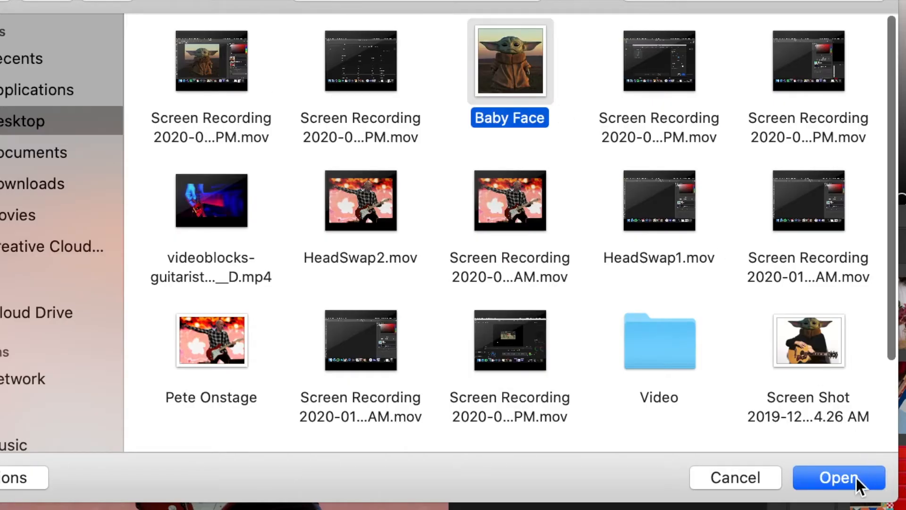
pyautogui.click(855, 478)
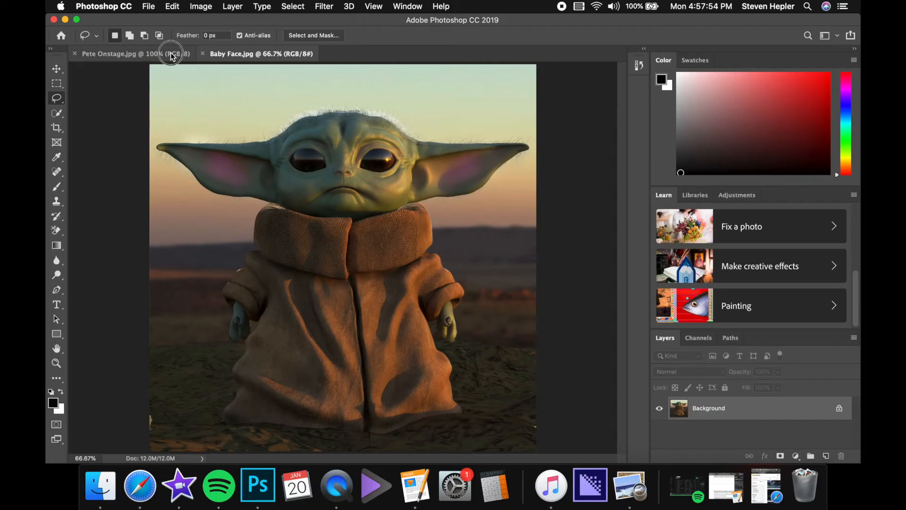
# - Compare the Pete Onstage.jpg and Baby Face.jpg documents by switching back and forth between them
pyautogui.click(172, 54)
pyautogui.click(243, 56)
pyautogui.click(189, 53)
pyautogui.click(208, 54)
pyautogui.click(173, 54)
pyautogui.click(237, 54)
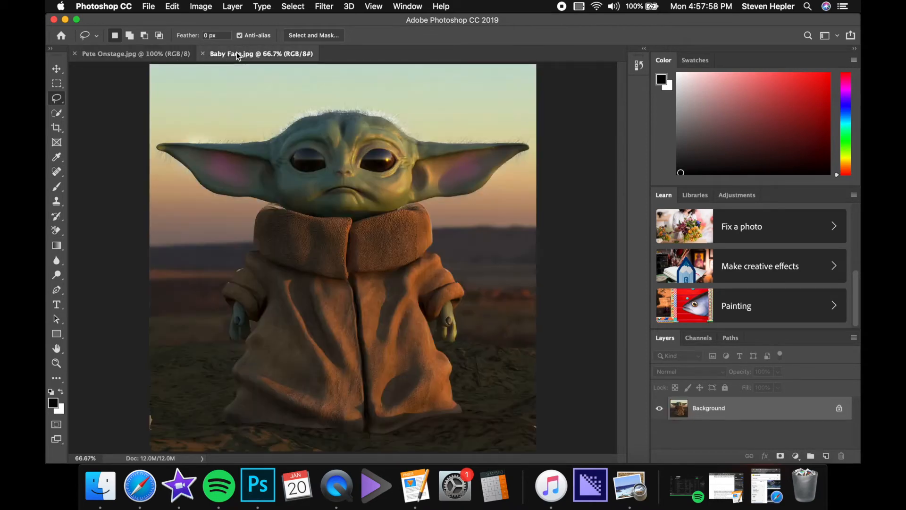
# - Resize the Pete Onstage.jpg image to a width of 6 inches using Image Size
pyautogui.click(169, 56)
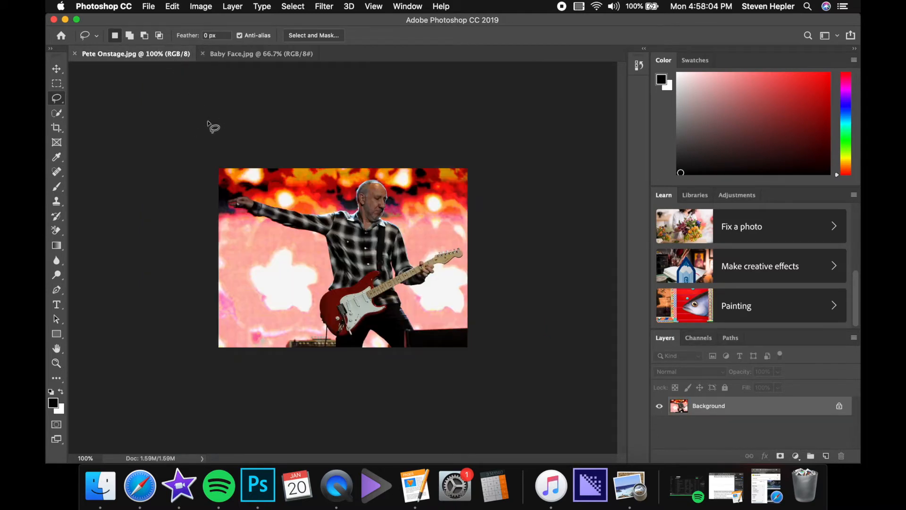
pyautogui.click(441, 6)
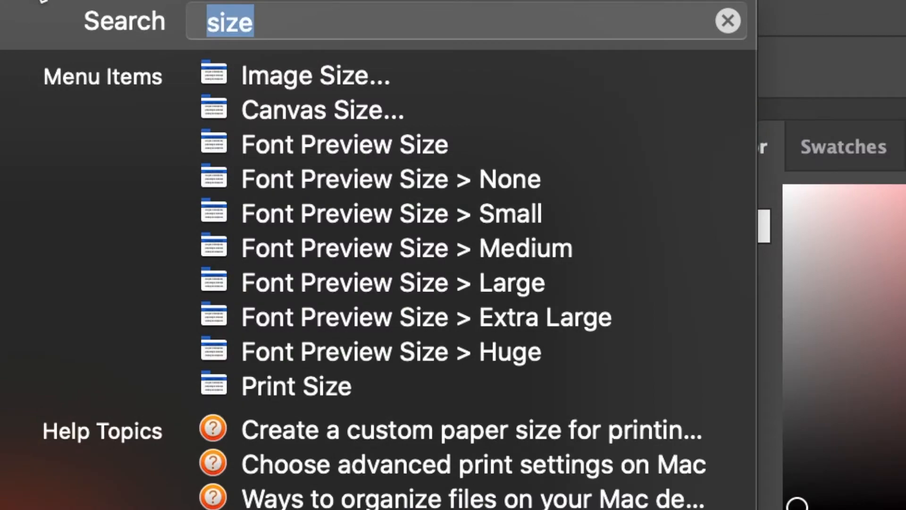
pyautogui.moveTo(257, 76)
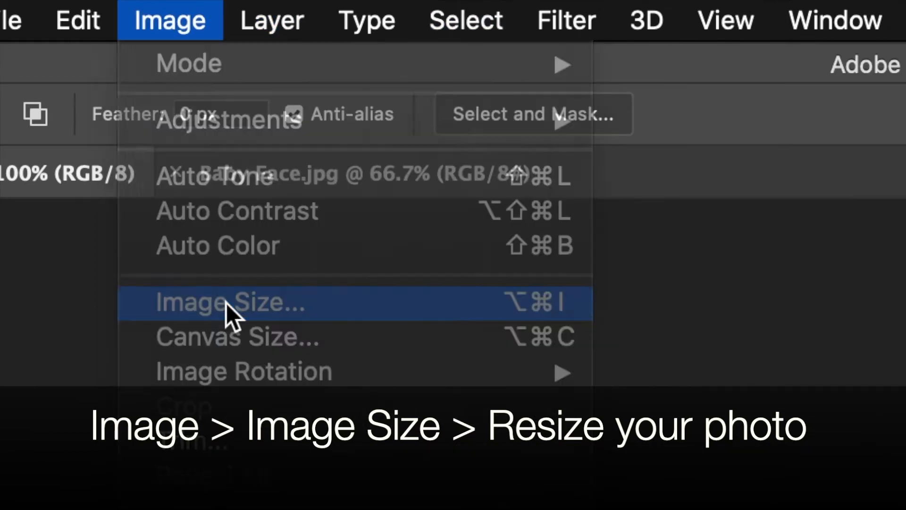
pyautogui.click(226, 303)
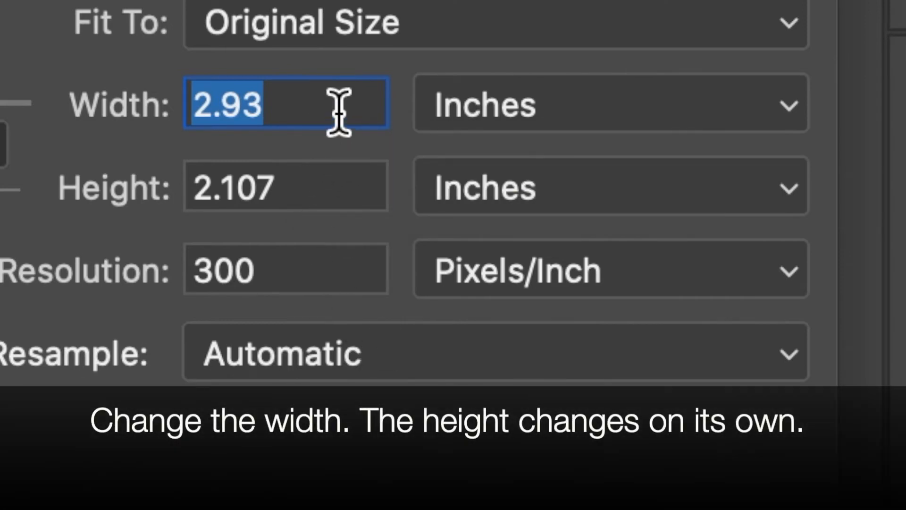
pyautogui.press('BackSpace')
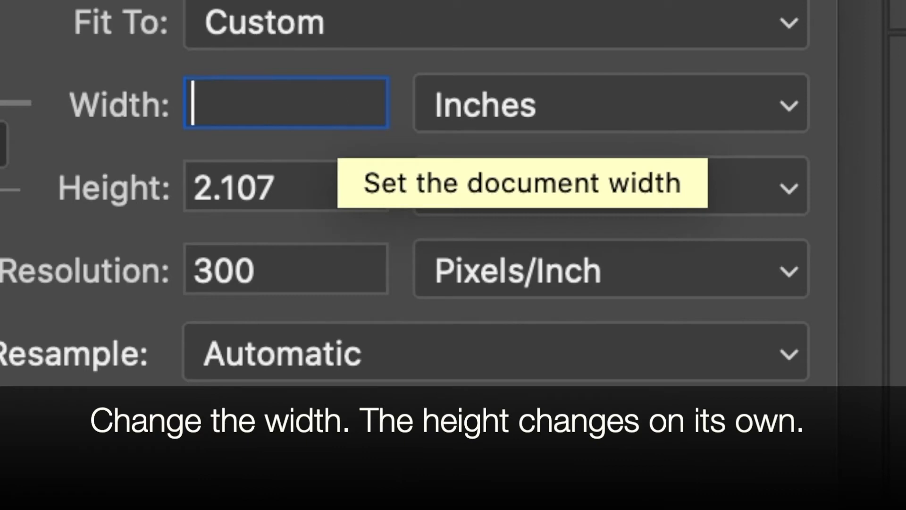
pyautogui.write('6')
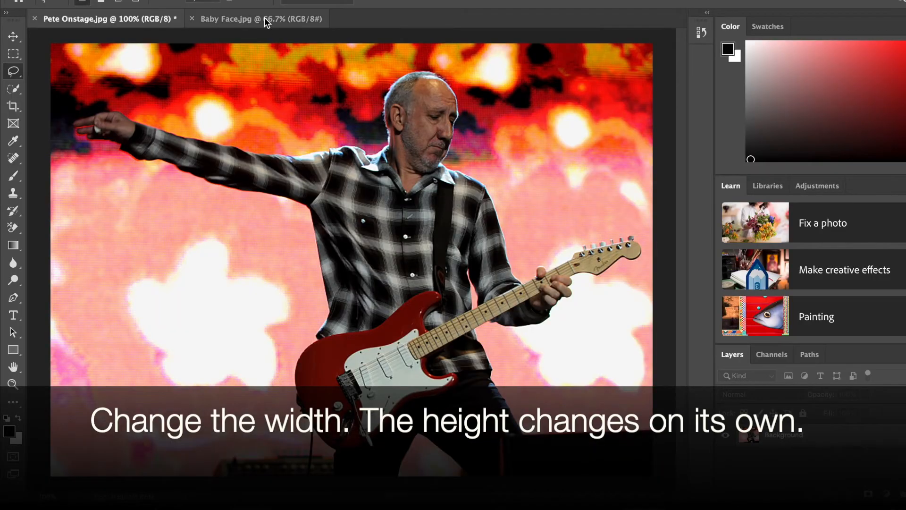
# - Draw a loose Lasso selection around Baby Yoda's head, ears and collar in Baby Face.jpg
pyautogui.click(266, 19)
pyautogui.click(151, 20)
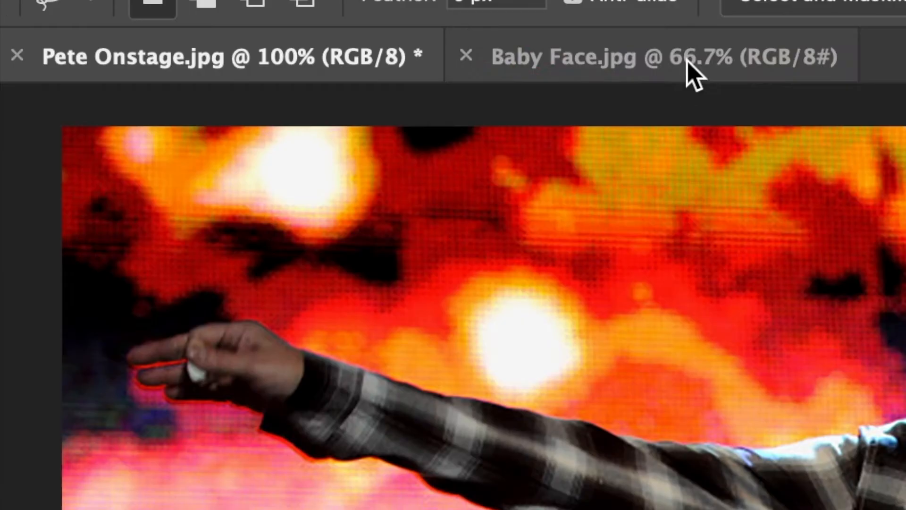
pyautogui.click(272, 21)
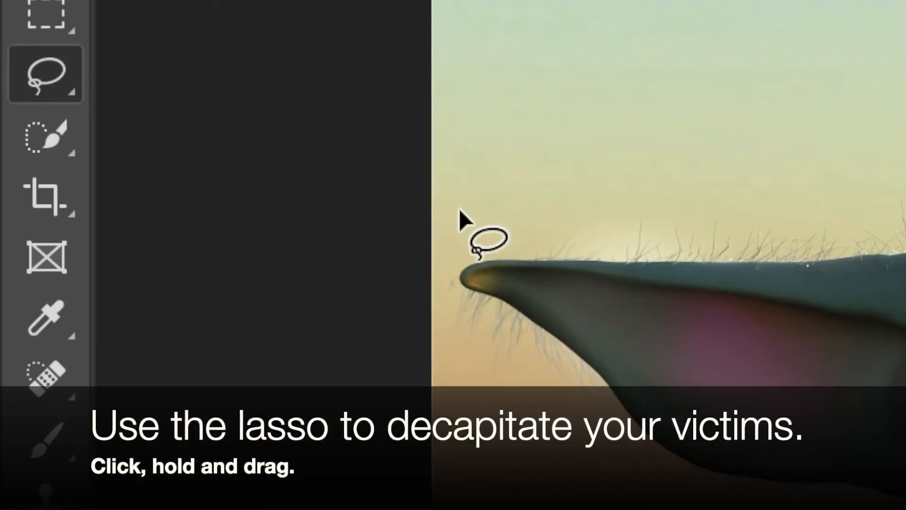
pyautogui.click(458, 208)
pyautogui.moveTo(458, 208)
pyautogui.mouseDown()
pyautogui.moveTo(438, 274)
pyautogui.moveTo(440, 315)
pyautogui.moveTo(498, 401)
pyautogui.moveTo(538, 420)
pyautogui.mouseUp()
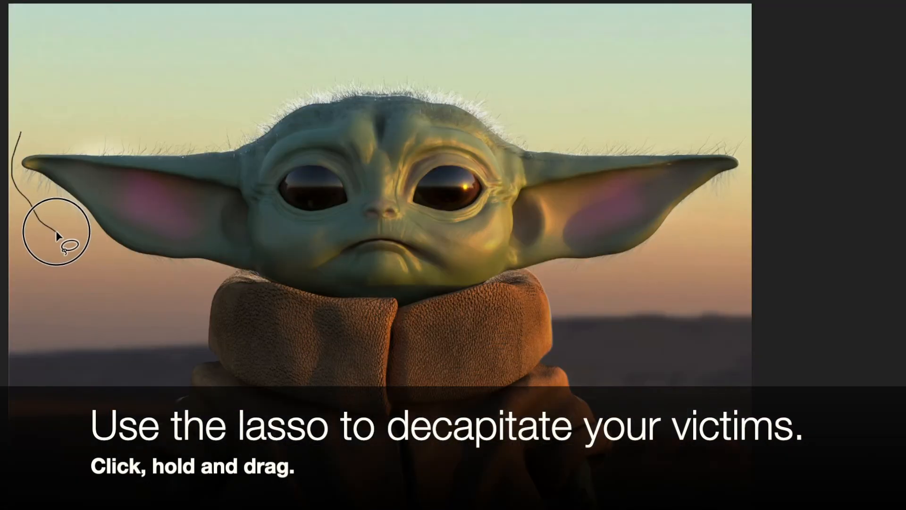
pyautogui.moveTo(56, 230)
pyautogui.mouseDown()
pyautogui.moveTo(97, 248)
pyautogui.moveTo(138, 286)
pyautogui.moveTo(201, 374)
pyautogui.moveTo(242, 410)
pyautogui.moveTo(364, 454)
pyautogui.moveTo(433, 452)
pyautogui.moveTo(584, 371)
pyautogui.moveTo(632, 283)
pyautogui.moveTo(694, 241)
pyautogui.moveTo(736, 187)
pyautogui.moveTo(745, 157)
pyautogui.moveTo(734, 128)
pyautogui.moveTo(371, 56)
pyautogui.moveTo(240, 73)
pyautogui.moveTo(106, 126)
pyautogui.moveTo(29, 144)
pyautogui.moveTo(98, 107)
pyautogui.moveTo(24, 109)
pyautogui.mouseUp()
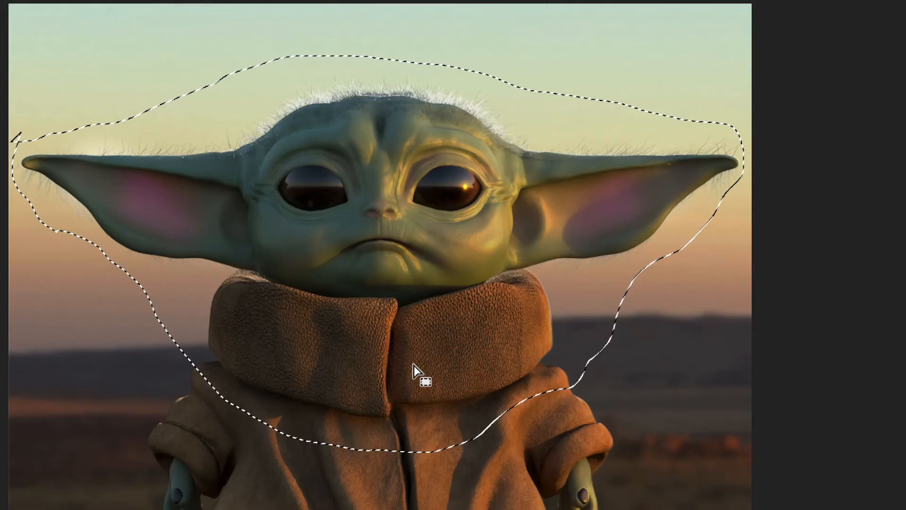
# - Copy the selected head into Pete Onstage.jpg as a new layer and add a layer mask to it
pyautogui.press('super+c')
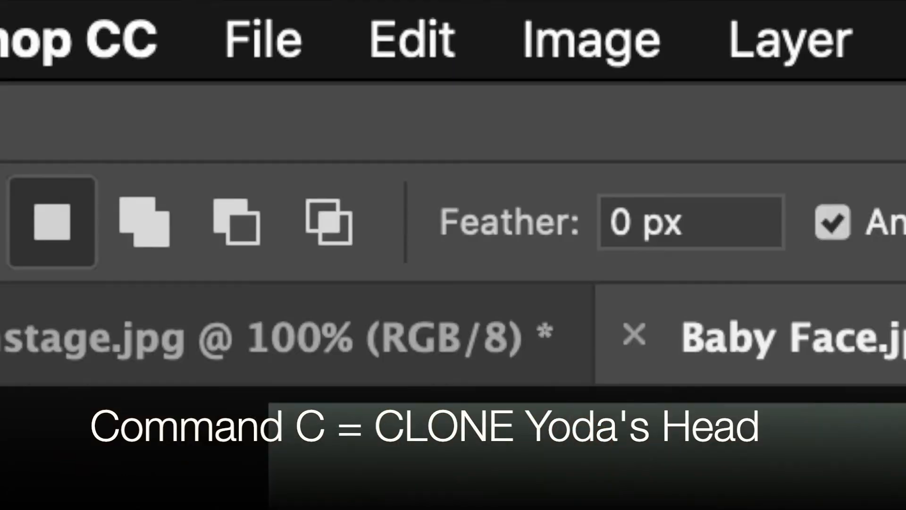
pyautogui.press('super+c')
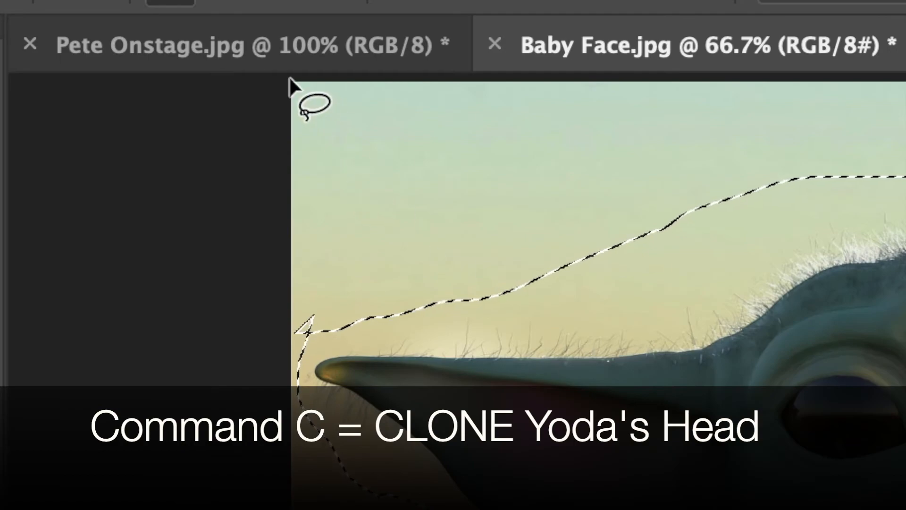
pyautogui.click(251, 56)
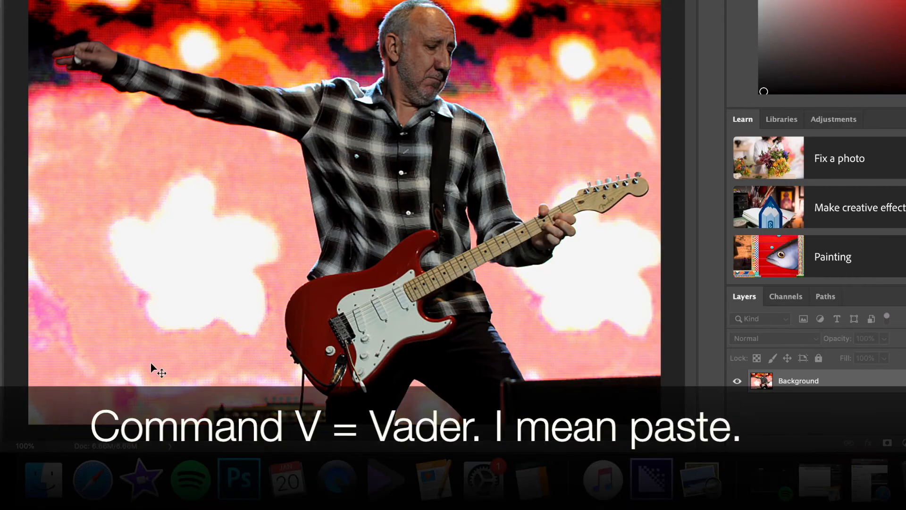
pyautogui.press('super+v')
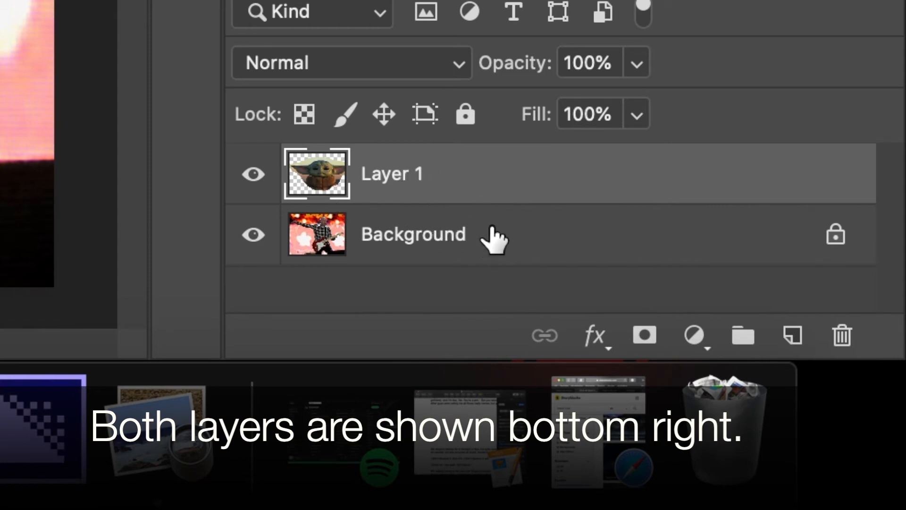
pyautogui.click(493, 170)
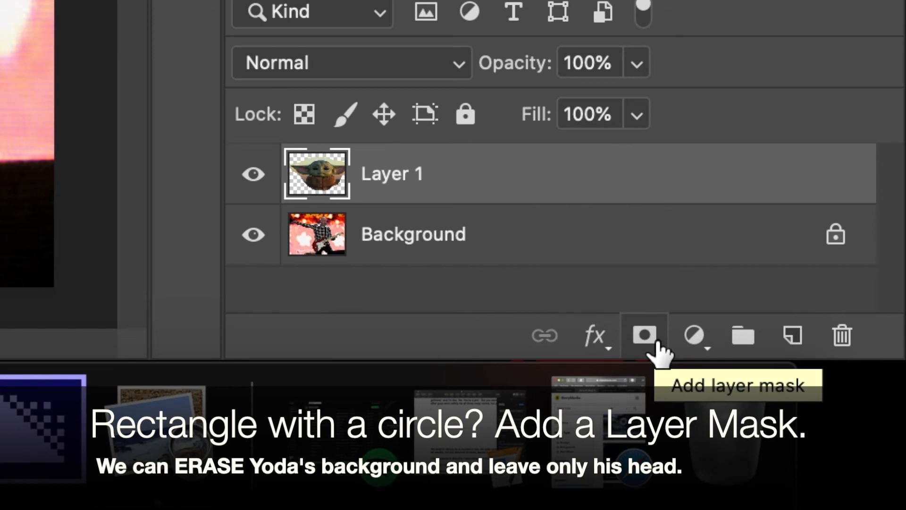
pyautogui.click(657, 344)
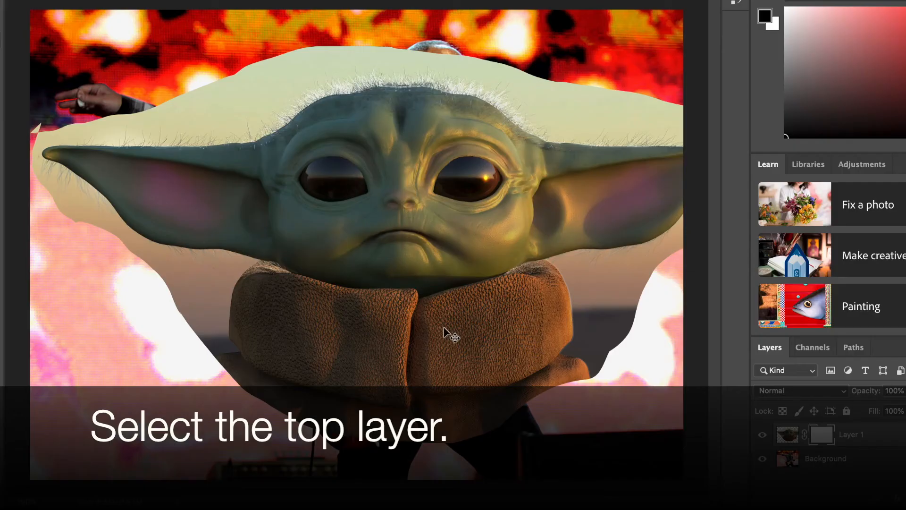
# - Scale down the pasted Baby Yoda head and position it over the guitarist's head
pyautogui.click(443, 334)
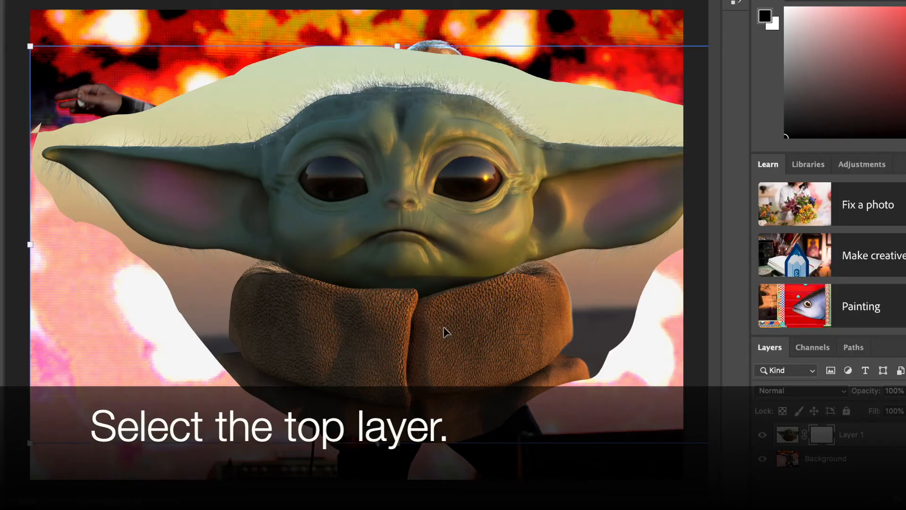
pyautogui.moveTo(30, 443); pyautogui.dragTo(307, 307)
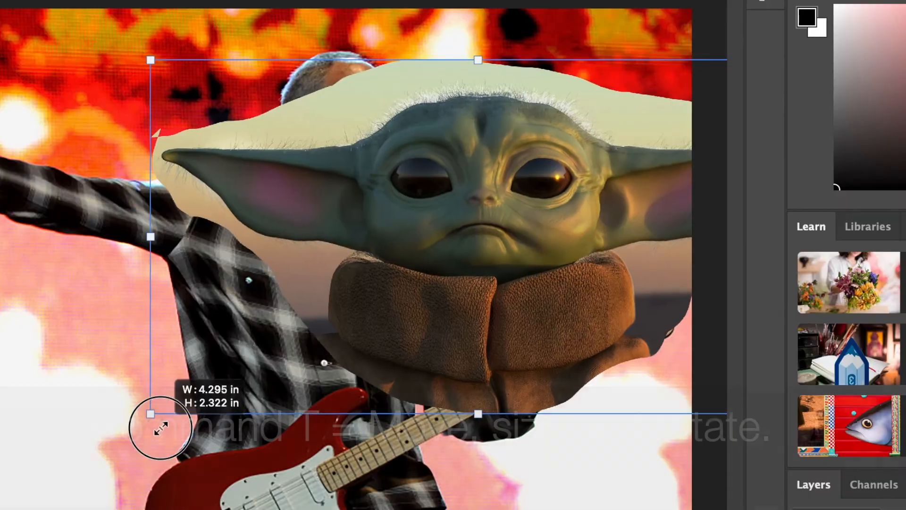
pyautogui.moveTo(161, 428); pyautogui.dragTo(236, 389)
pyautogui.moveTo(516, 303); pyautogui.dragTo(366, 237)
pyautogui.moveTo(69, 308); pyautogui.dragTo(162, 263)
pyautogui.moveTo(405, 223); pyautogui.dragTo(336, 221)
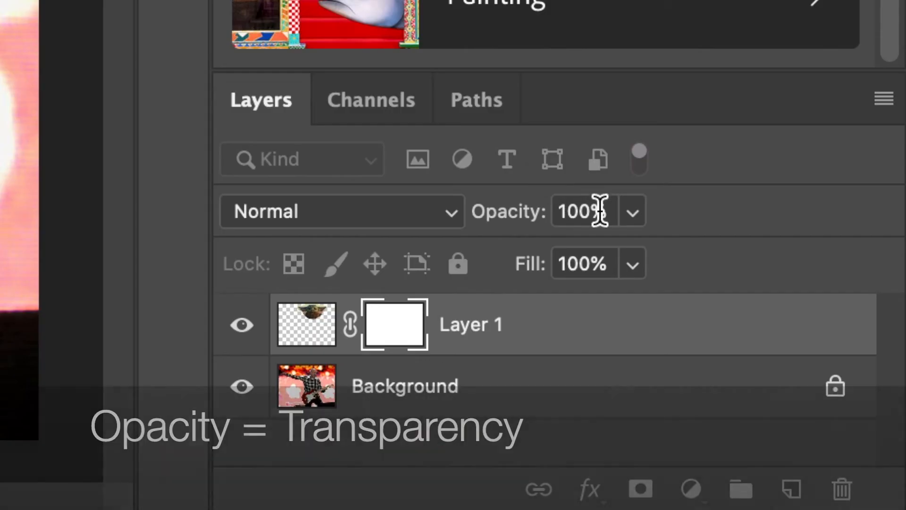
# - Make Layer 1 semi-transparent by lowering its opacity, and shrink and tilt Yoda's head clockwise to match the guitarist's head
pyautogui.click(633, 216)
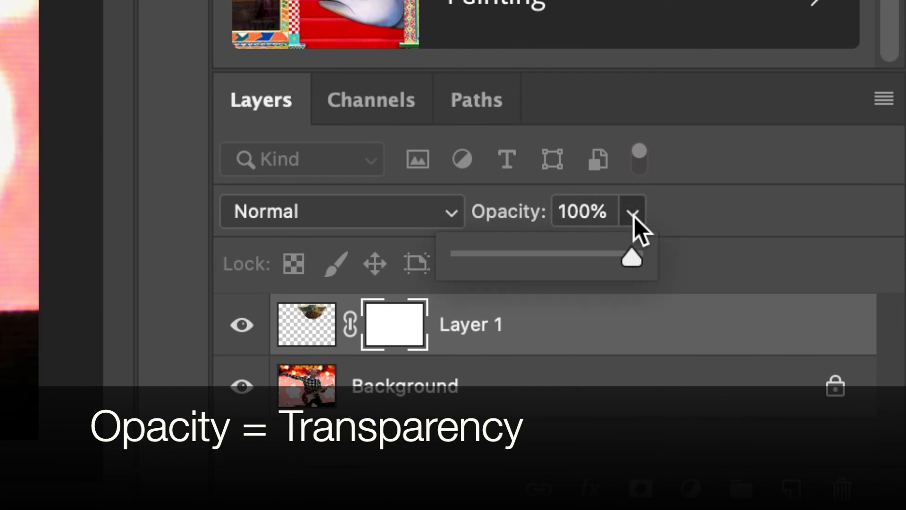
pyautogui.moveTo(633, 257); pyautogui.dragTo(610, 259)
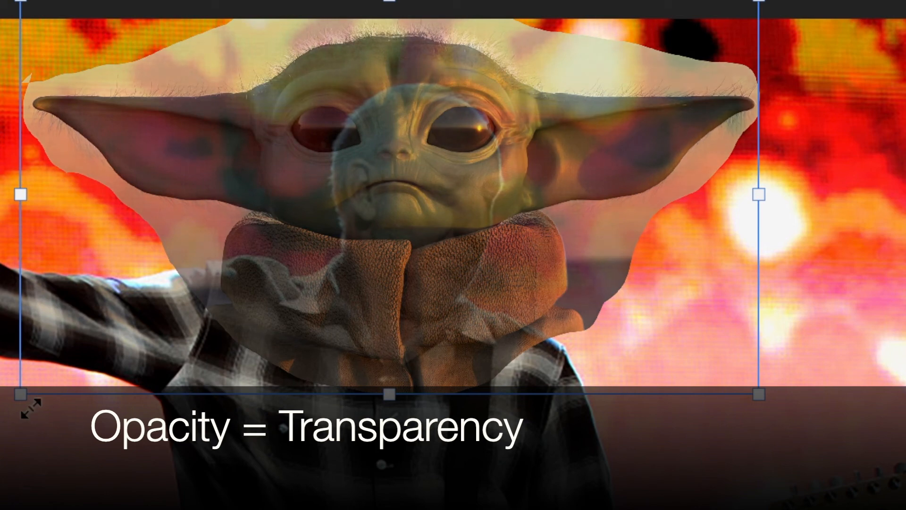
pyautogui.moveTo(19, 395); pyautogui.dragTo(85, 361)
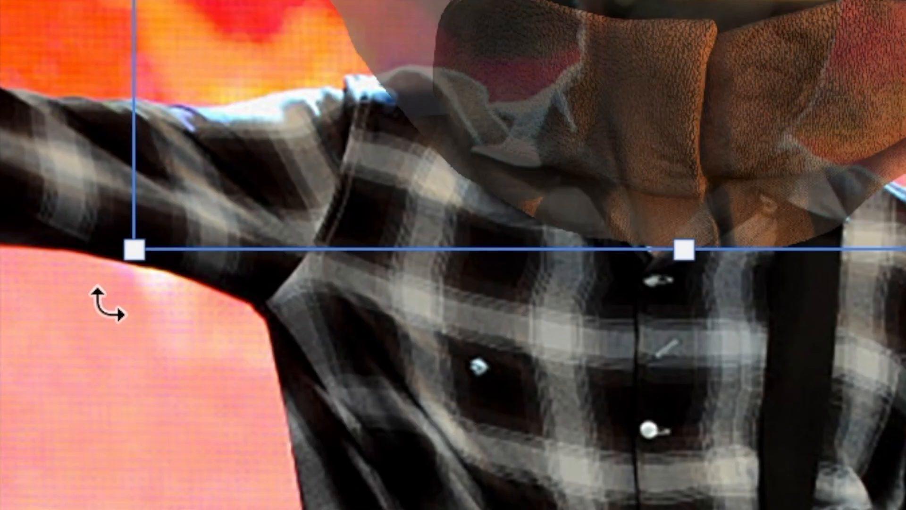
pyautogui.moveTo(104, 302); pyautogui.dragTo(59, 240)
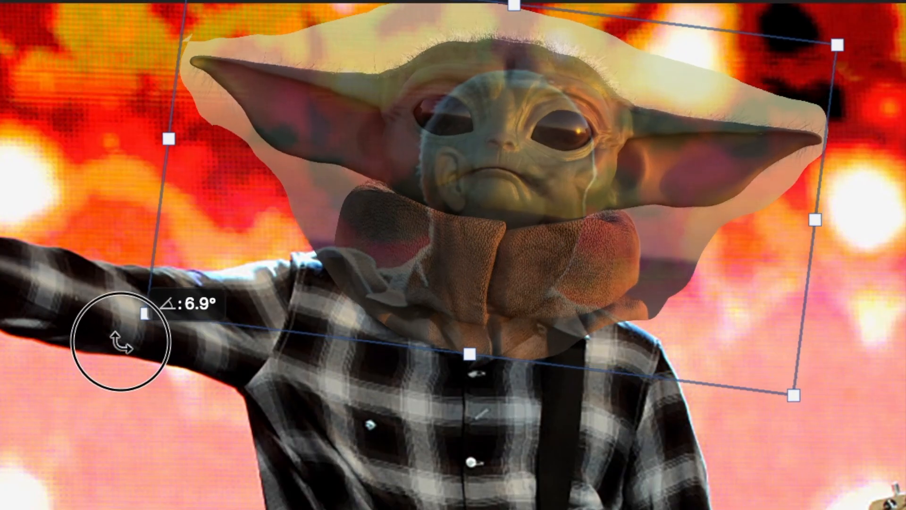
pyautogui.moveTo(121, 342); pyautogui.dragTo(104, 302)
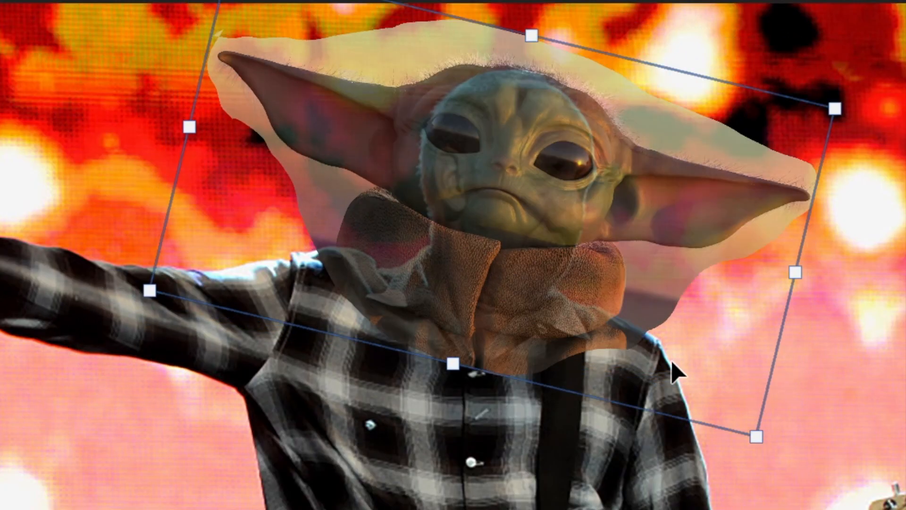